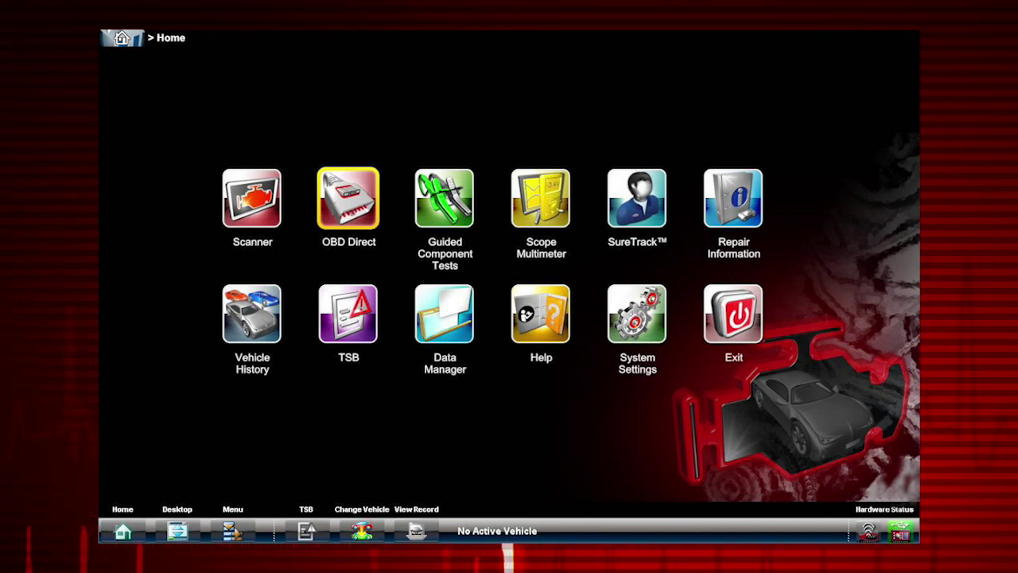
- Launch OBD Direct from Home and choose OBD diagnosis to reach the Scanner System Menu
click(350, 201)
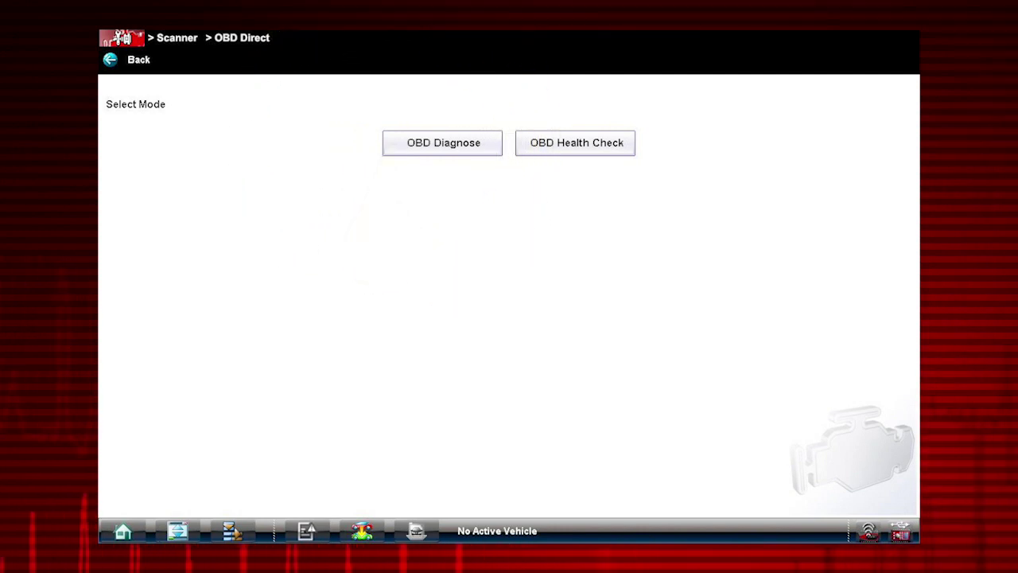
click(393, 148)
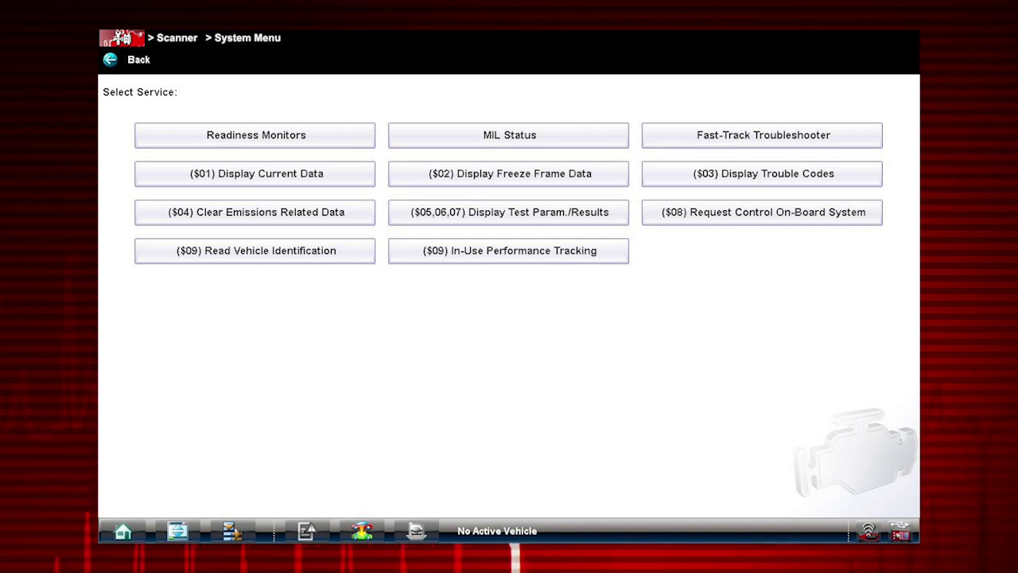
- Open Readiness Monitors to see the since-DTC-cleared and this-cycle result options
click(256, 134)
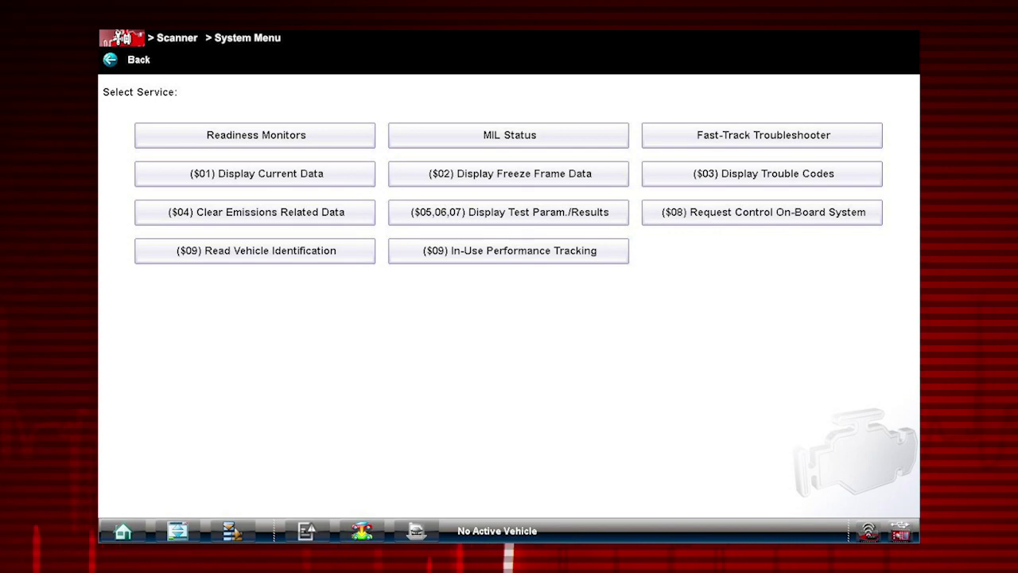
- Open the Fast-Track Troubleshooter from the System Menu service list
click(660, 137)
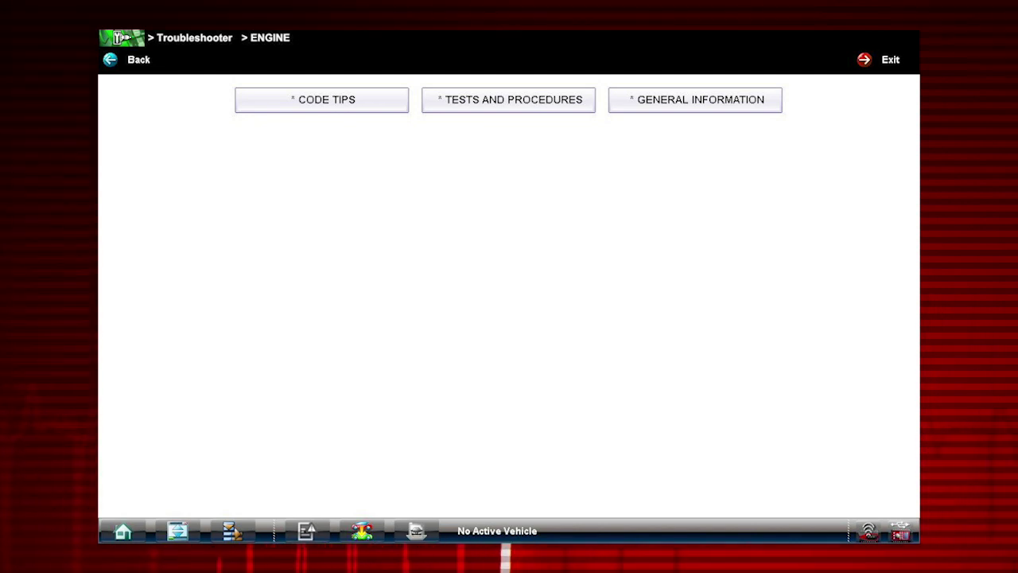
- Open the Engine troubleshooter's Code Tips section
click(264, 100)
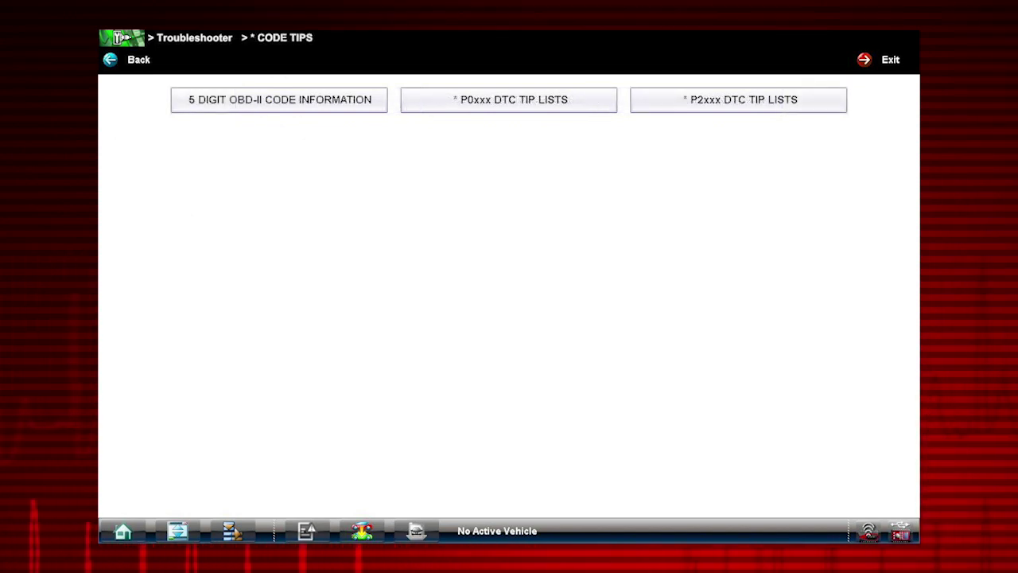
- Browse the P0xxx DTC tip lists to code P0503's vehicle speed sensor tip
click(441, 98)
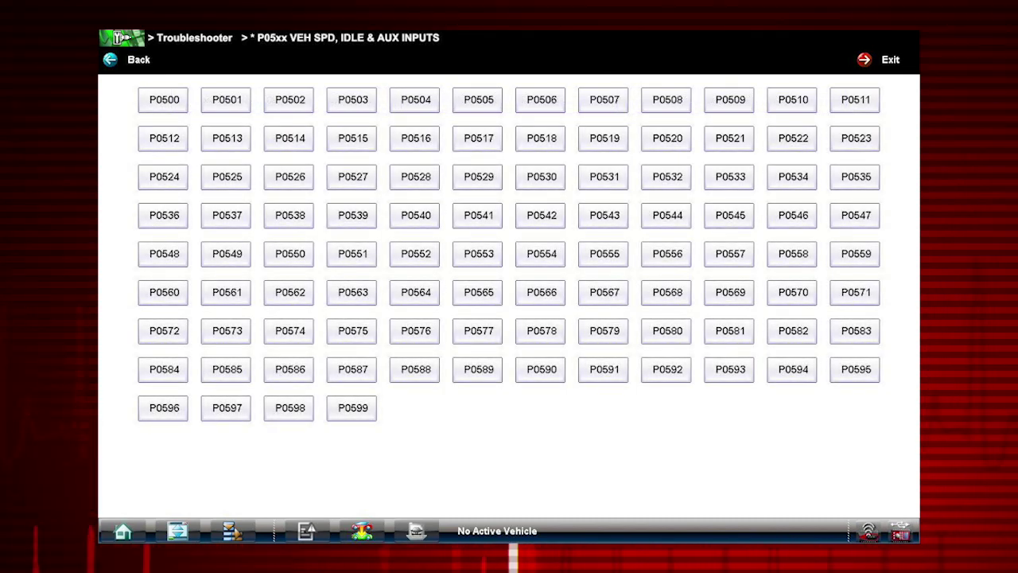
click(331, 102)
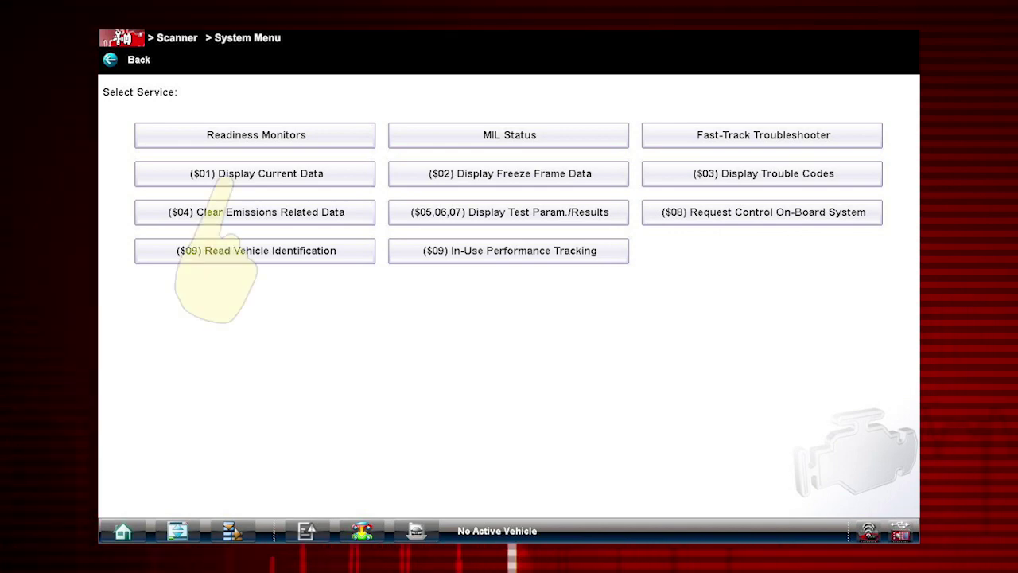
- Run the on-board system control request, then open ($04) Clear Emissions Related Data
click(224, 177)
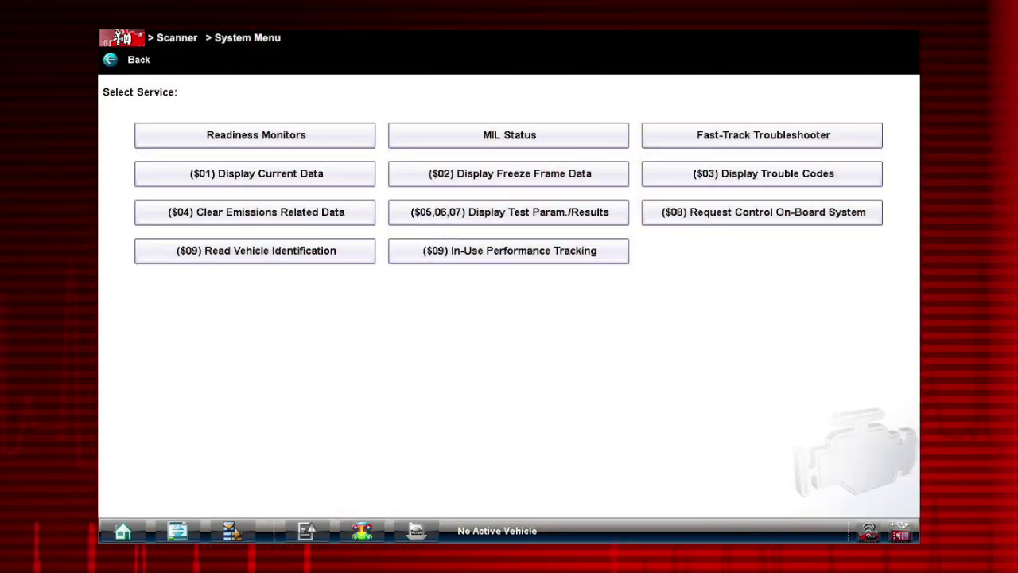
click(416, 175)
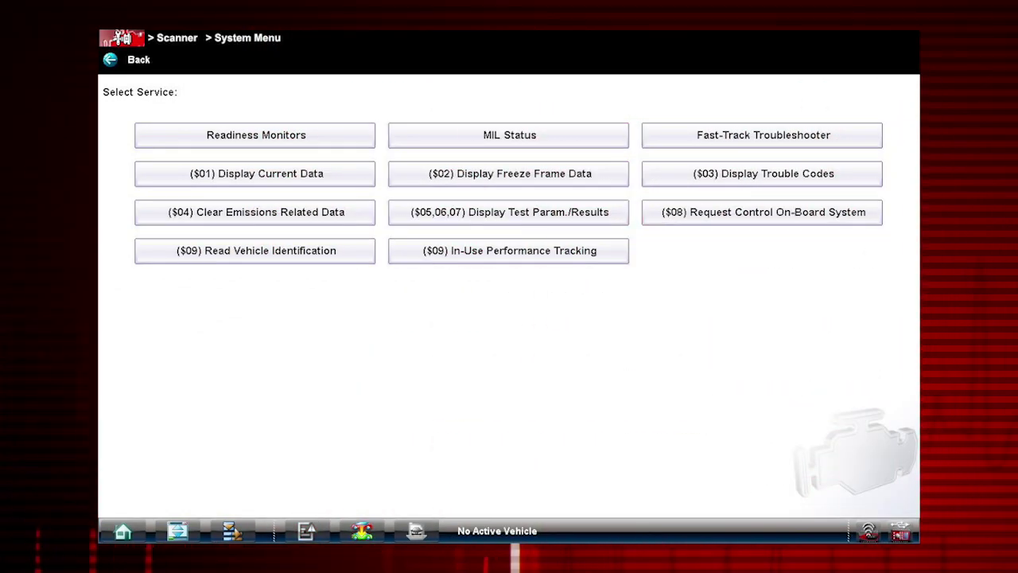
click(664, 175)
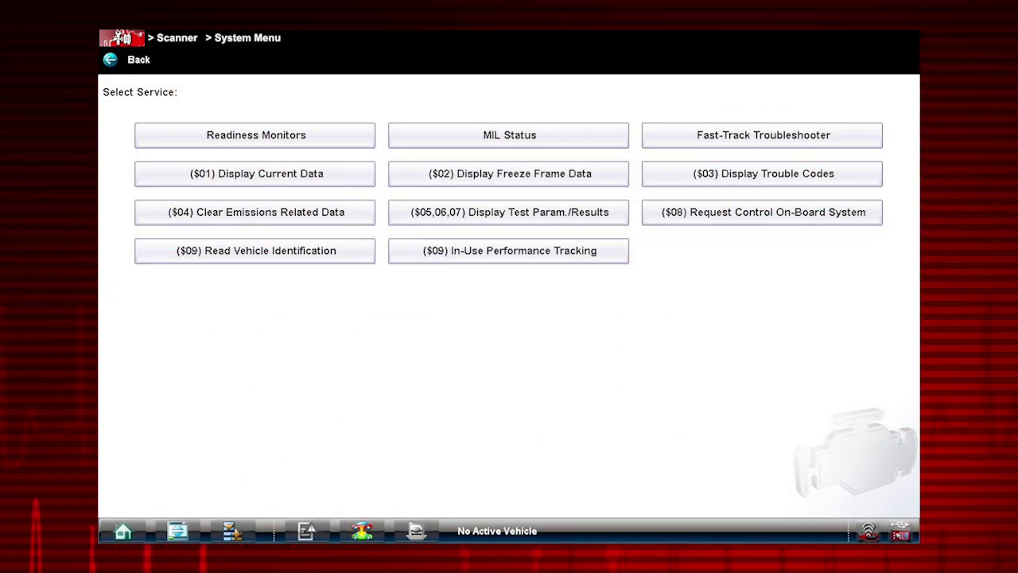
click(191, 211)
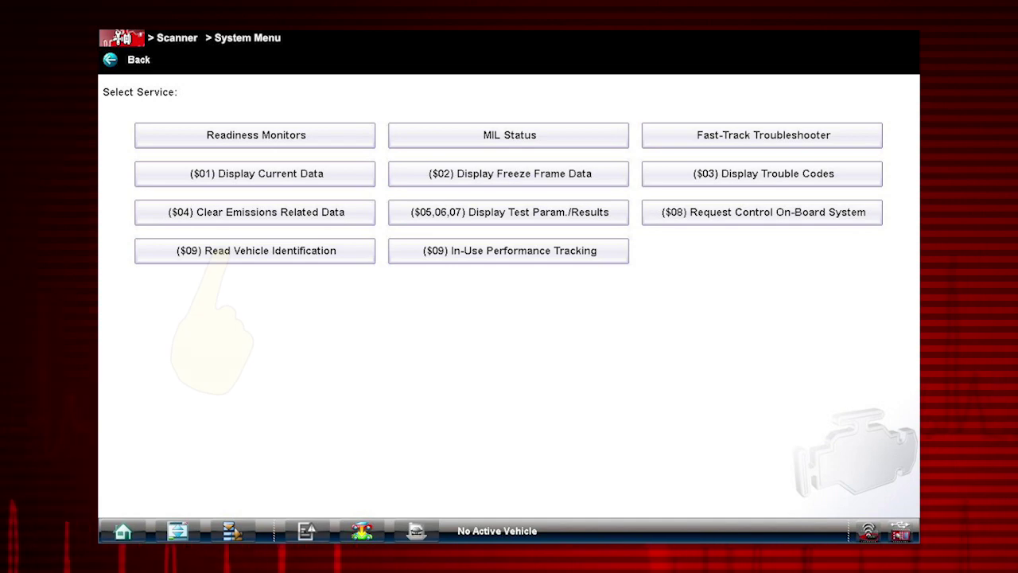
- Abort the Clear Diagnostic Data warning, going back to the System Menu
click(210, 251)
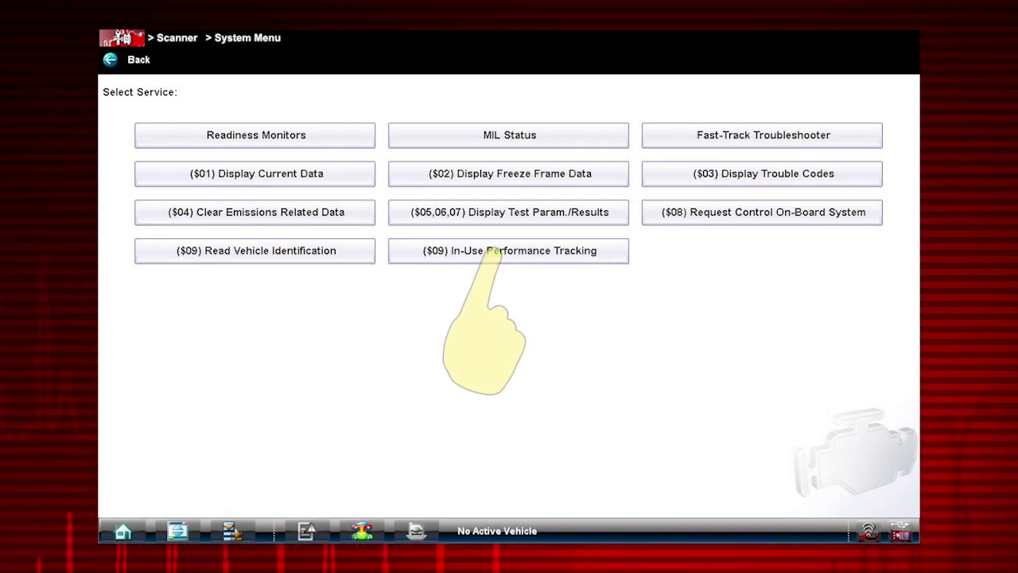
click(492, 250)
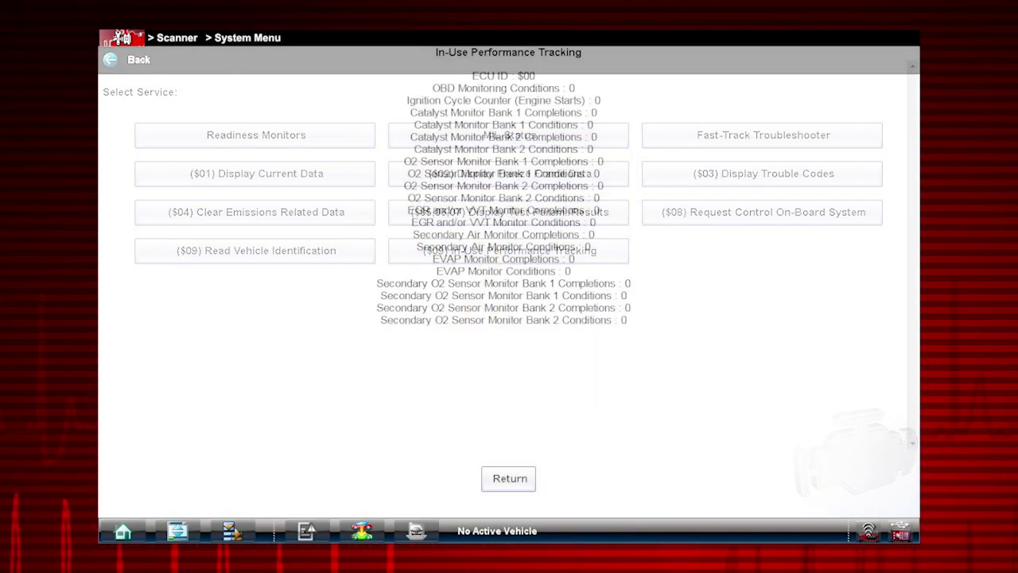